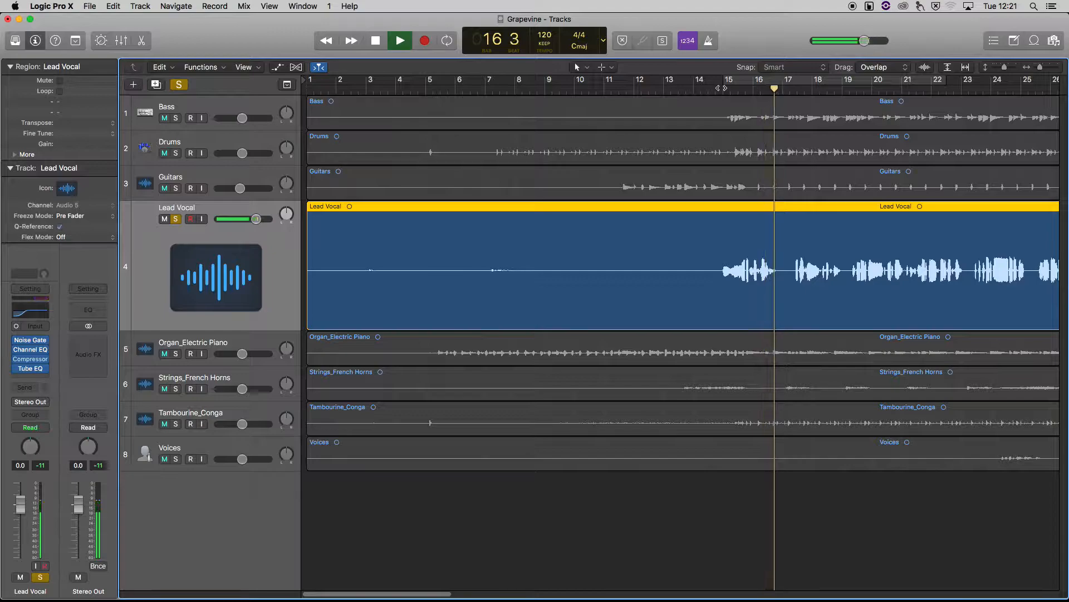
Stop playback and add a send from the Lead Vocal channel to Bus 1
key(space)
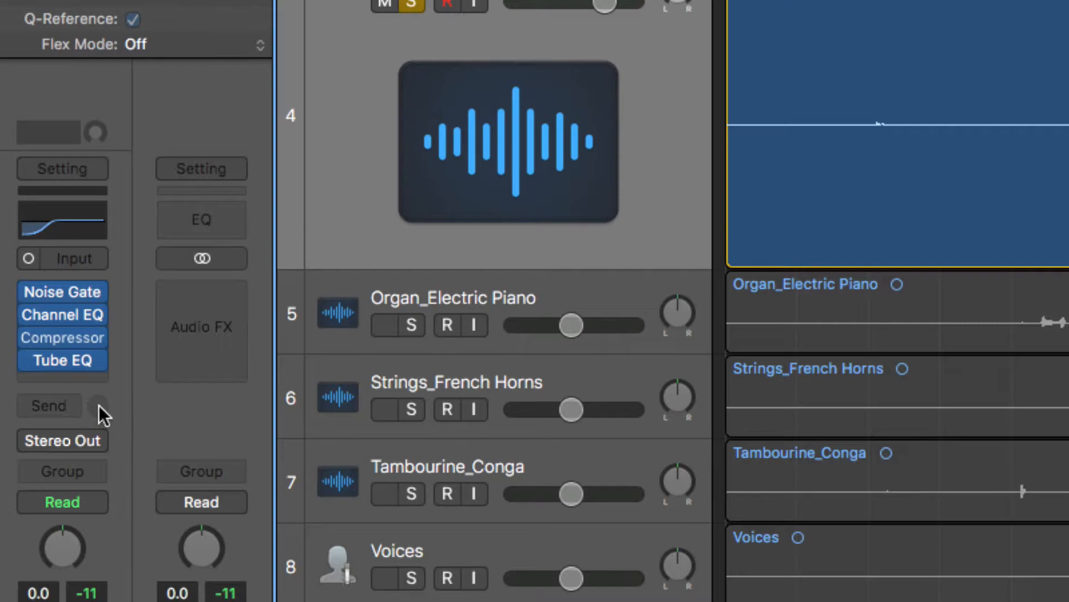
click(53, 409)
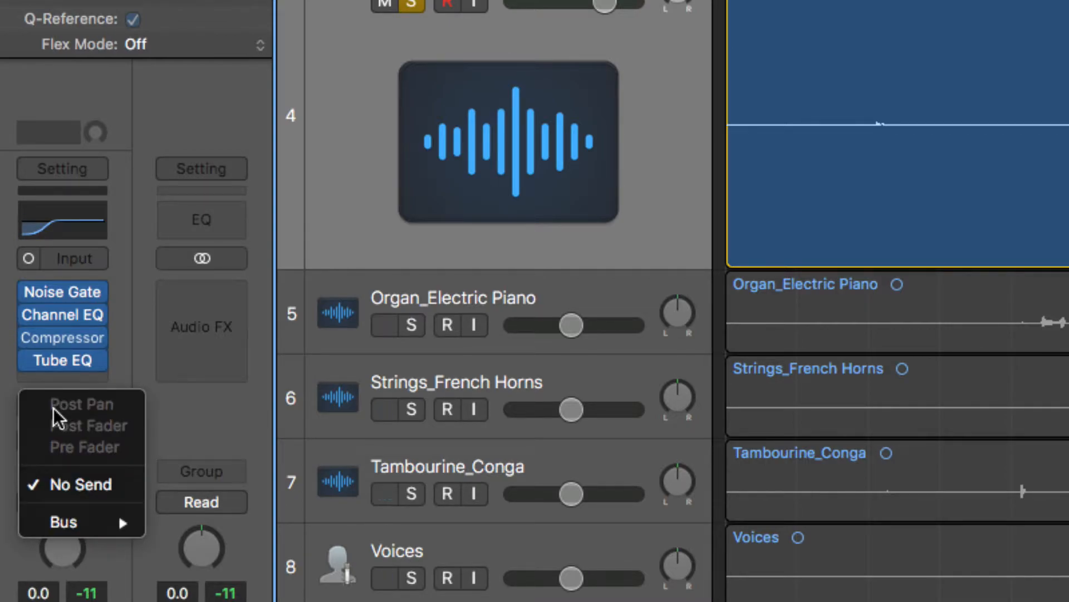
mouse_move(75, 522)
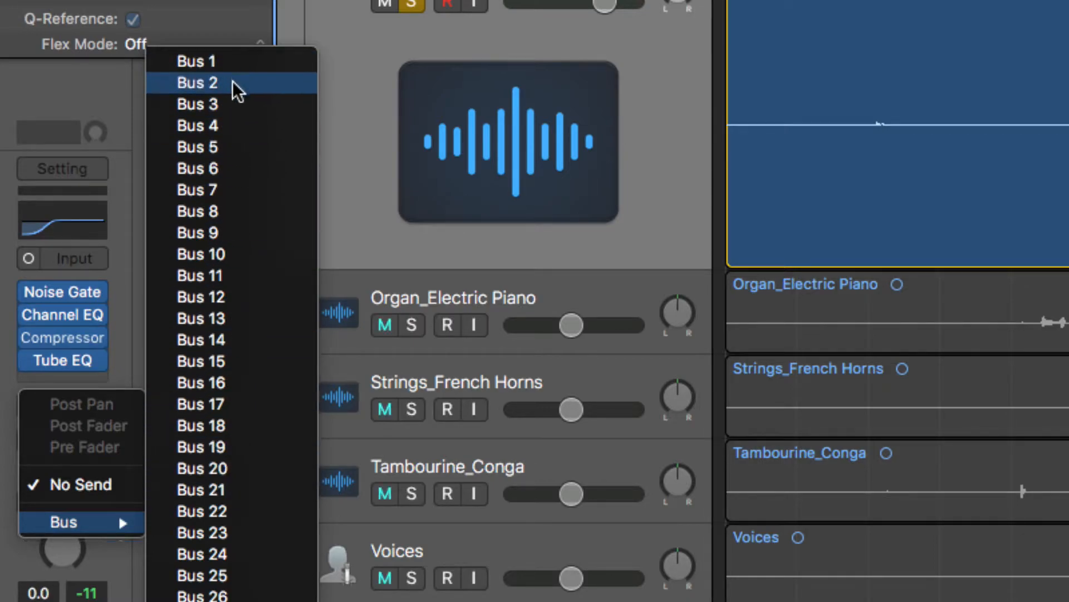
click(203, 60)
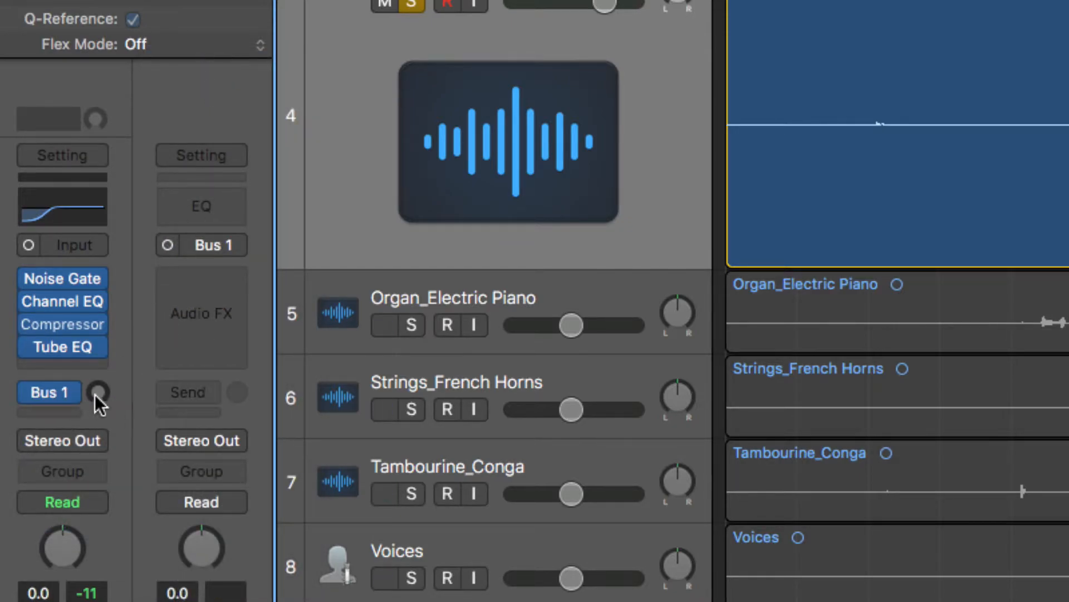
Try raising the Lead Vocal's Bus 1 send level and return it to minimum
mouse_move(97, 392)
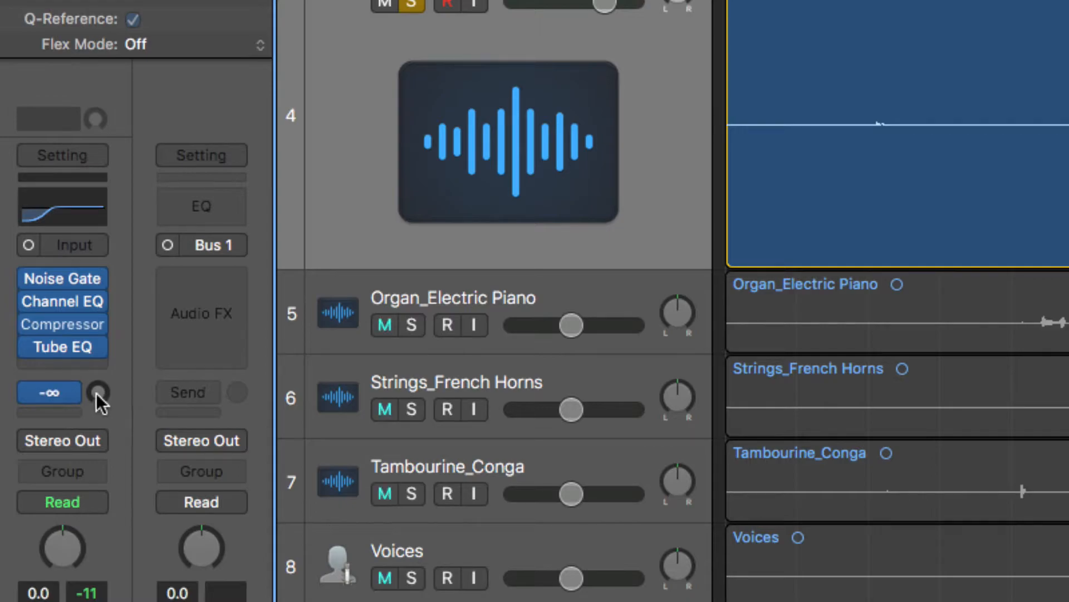
drag(97, 393, 97, 341)
drag(97, 392, 118, 408)
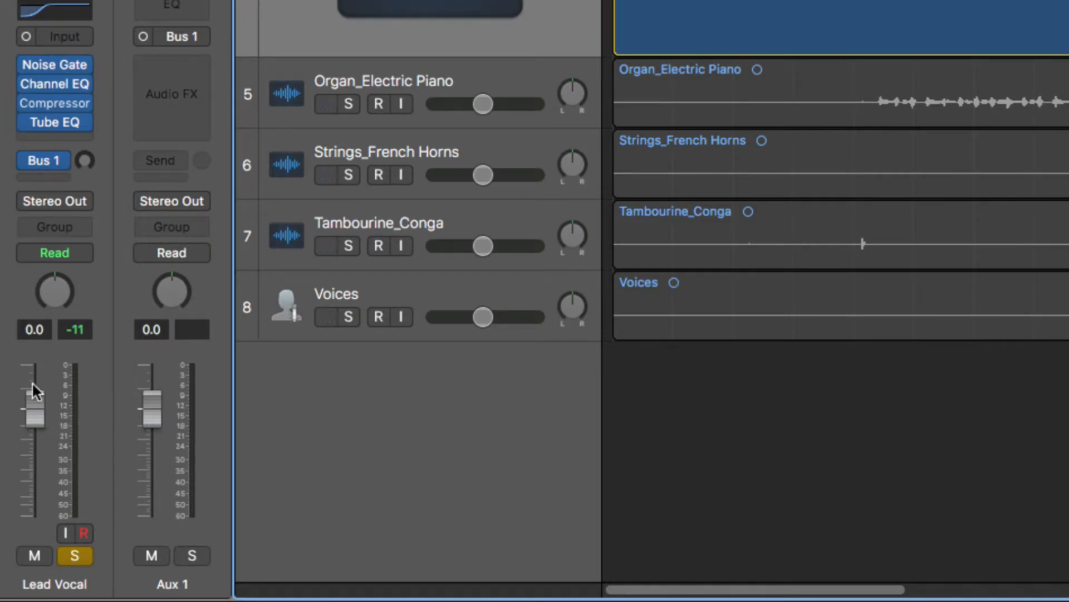
Set the Lead Vocal's pan to -4 and check its Noise Gate settings
drag(52, 272, 52, 275)
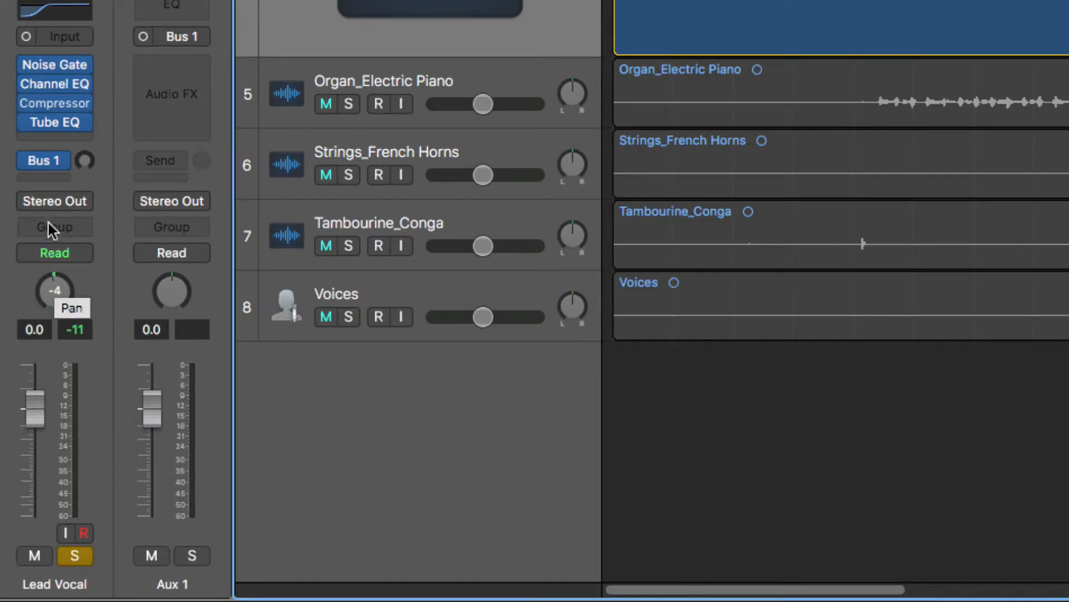
click(58, 65)
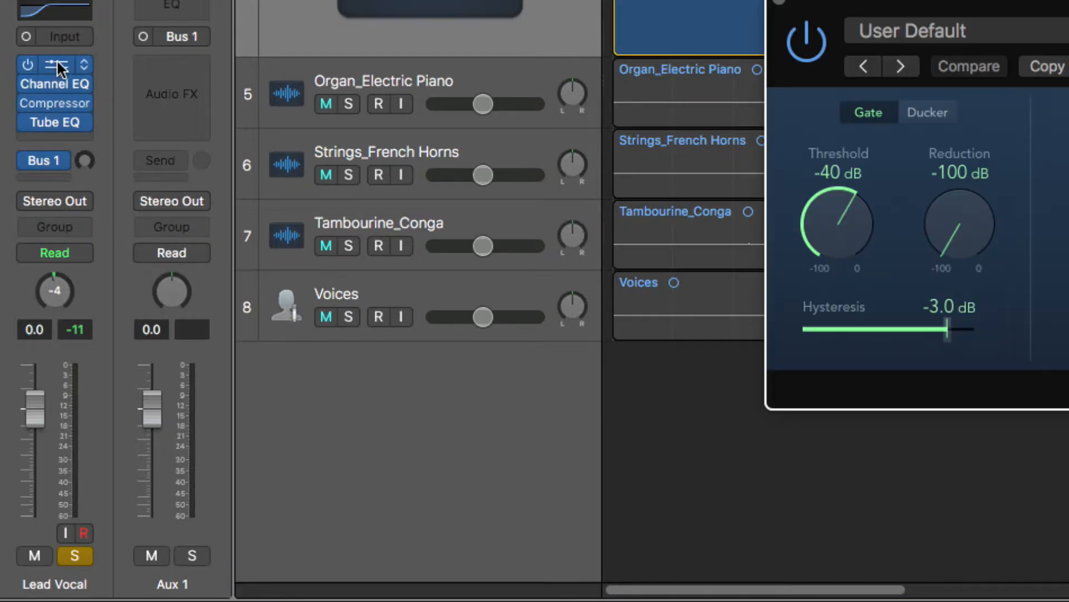
click(57, 65)
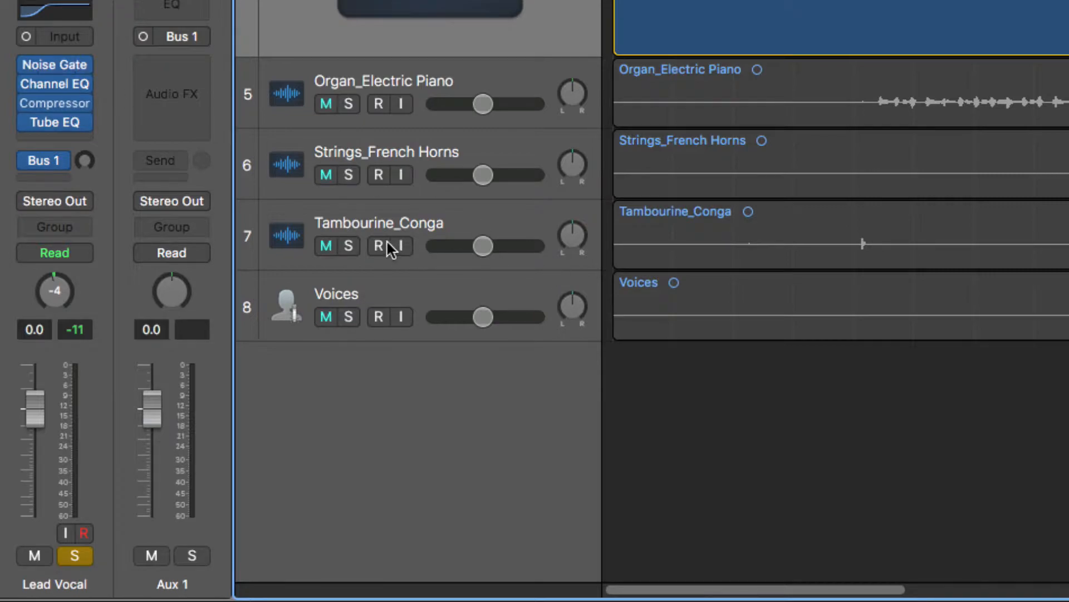
Select the Tambourine_Conga track to compare its channel strips, and reselect the Lead Vocal track
click(415, 213)
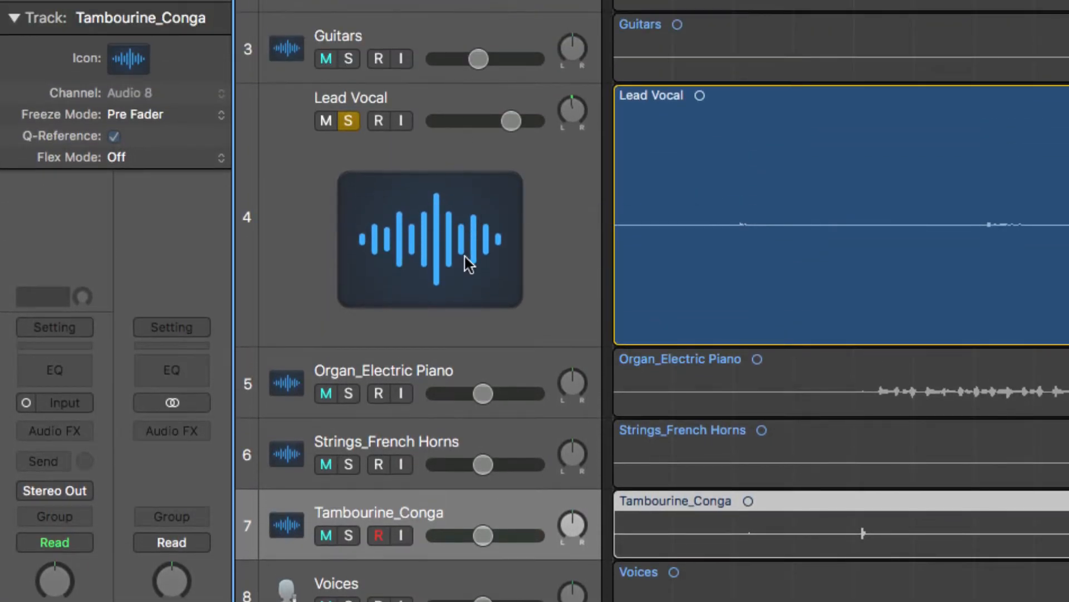
click(468, 262)
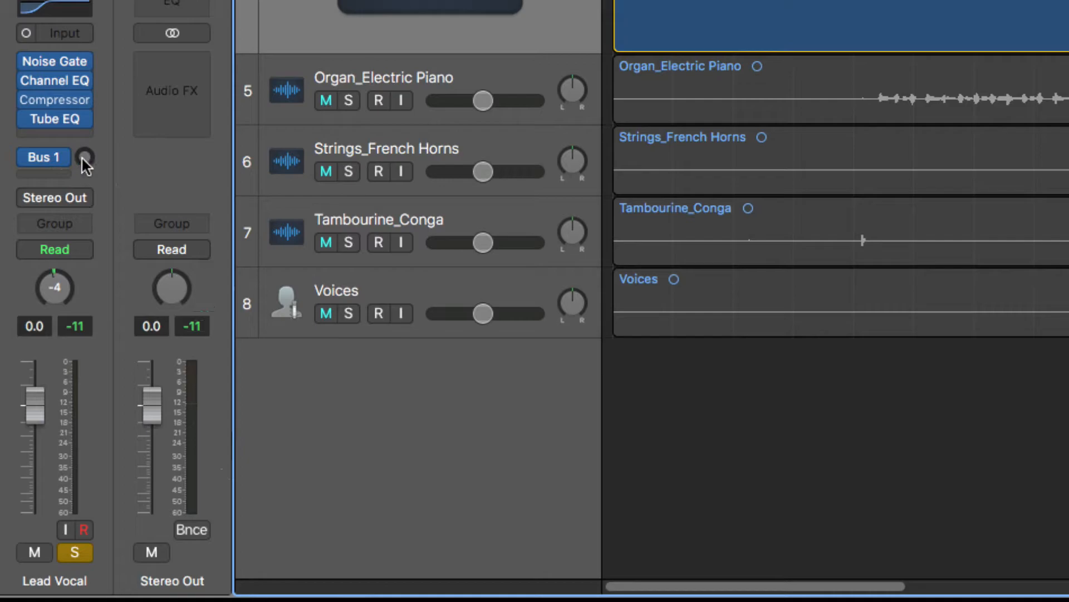
Try different Bus 1 send levels on the Lead Vocal during playback, including -17.0 dB and a higher level
drag(81, 156, 87, 151)
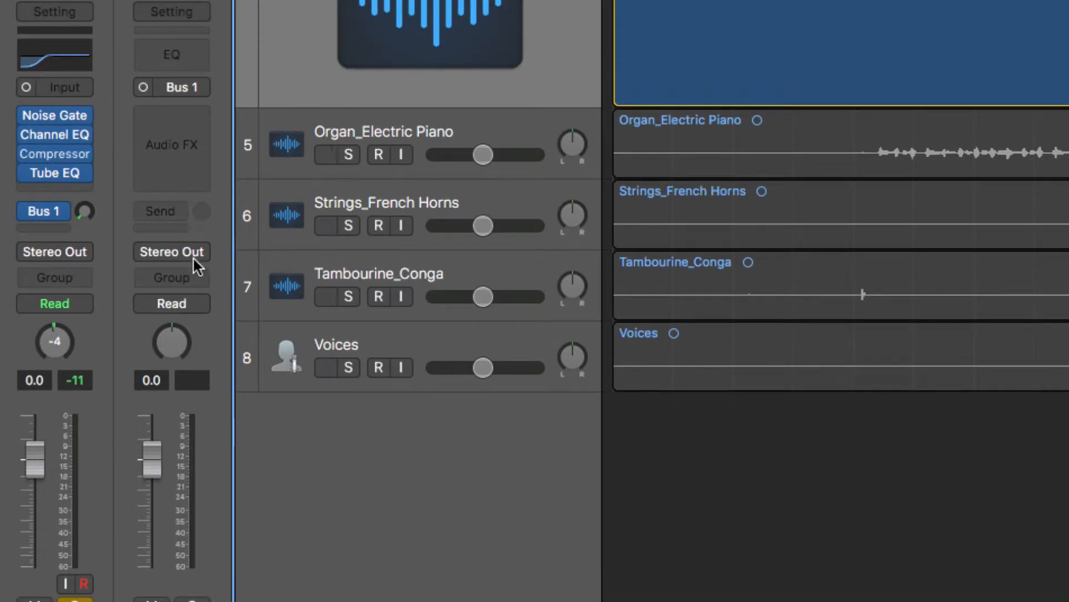
drag(84, 212, 89, 215)
drag(86, 209, 105, 351)
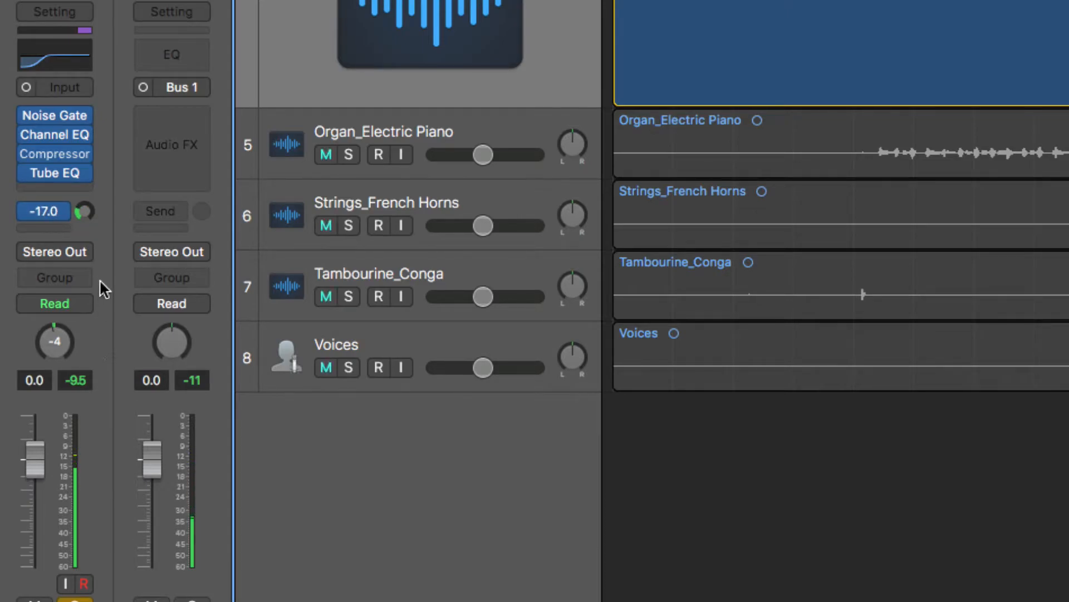
drag(85, 211, 133, 178)
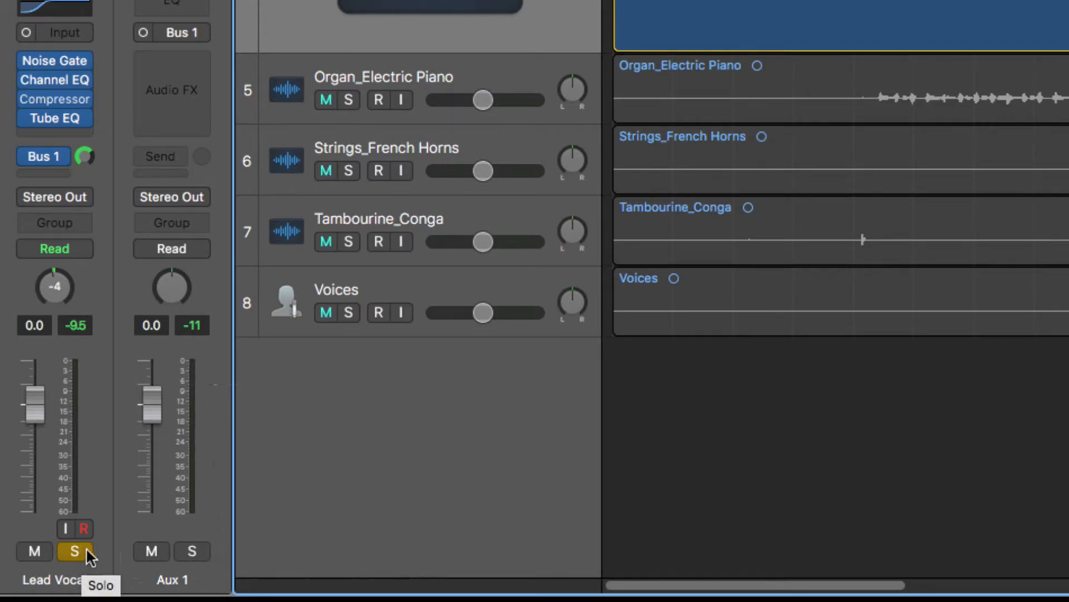
Solo Aux 1 and sweep the Lead Vocal's Bus 1 send from minimum to +1.6 during playback, settling on a low level
click(193, 553)
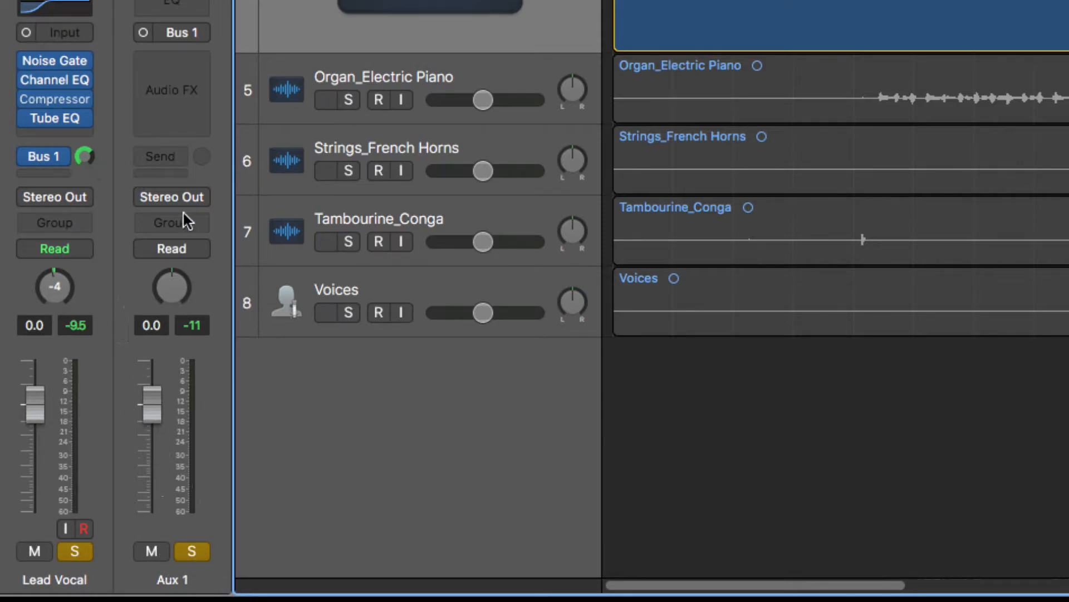
drag(84, 156, 101, 190)
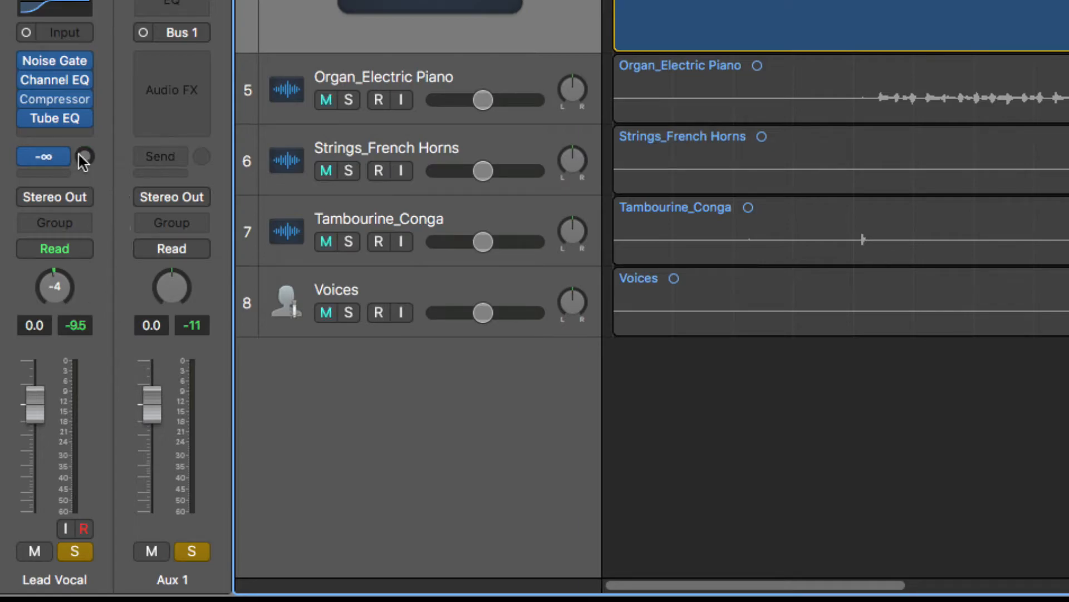
key(space)
drag(83, 160, 97, 0)
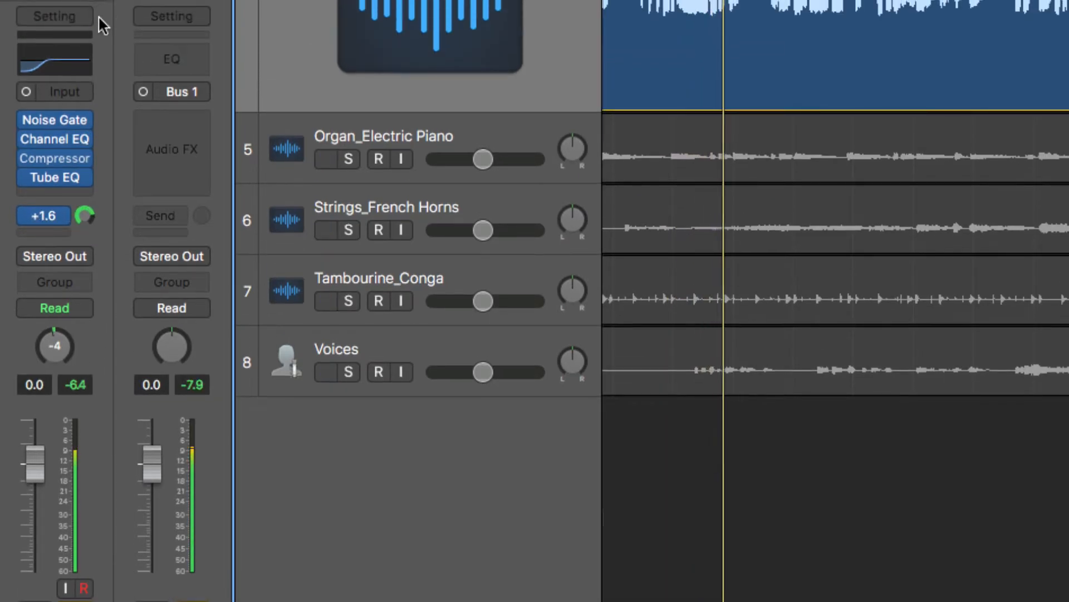
mouse_move(85, 216)
mouse_down()
mouse_move(84, 245)
mouse_move(85, 228)
mouse_up()
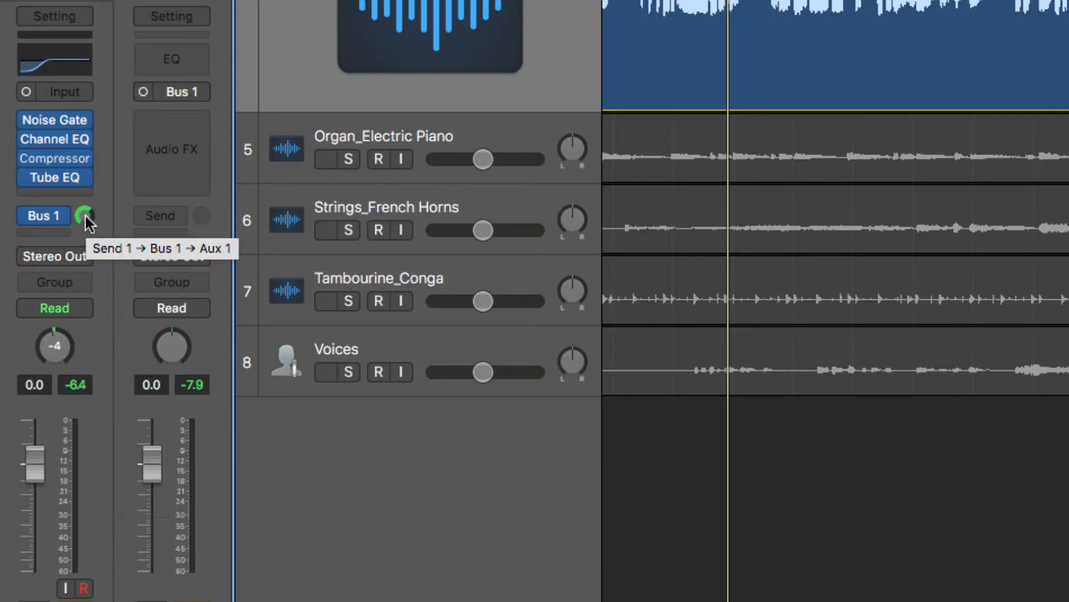
mouse_move(85, 215)
mouse_down()
mouse_move(85, 245)
mouse_move(85, 220)
mouse_move(85, 233)
mouse_up()
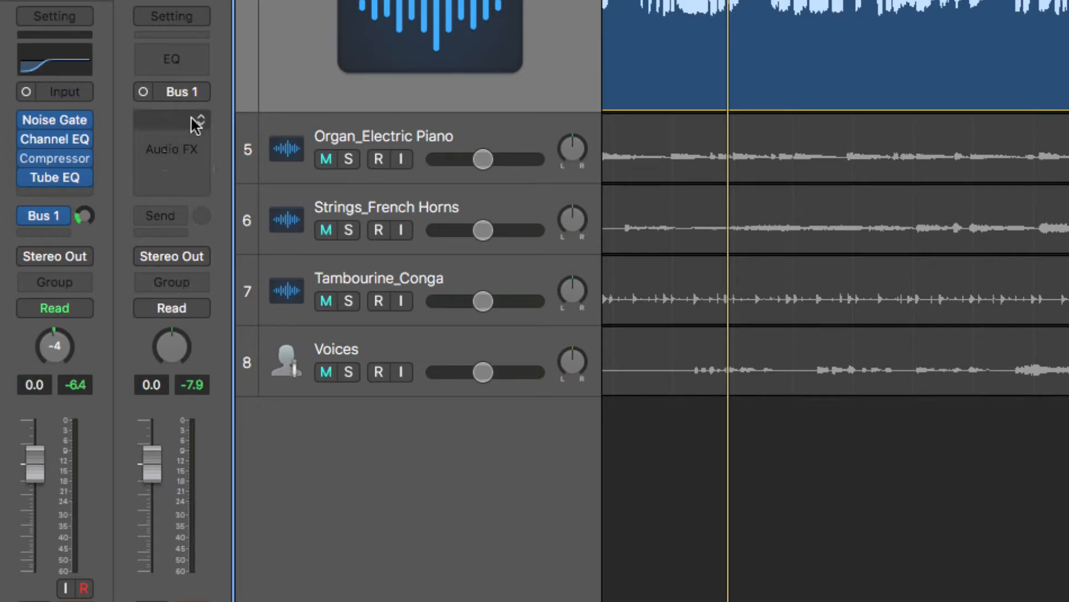
Insert the Space Designer reverb as Mono->Stereo on the Aux 1 channel
click(195, 124)
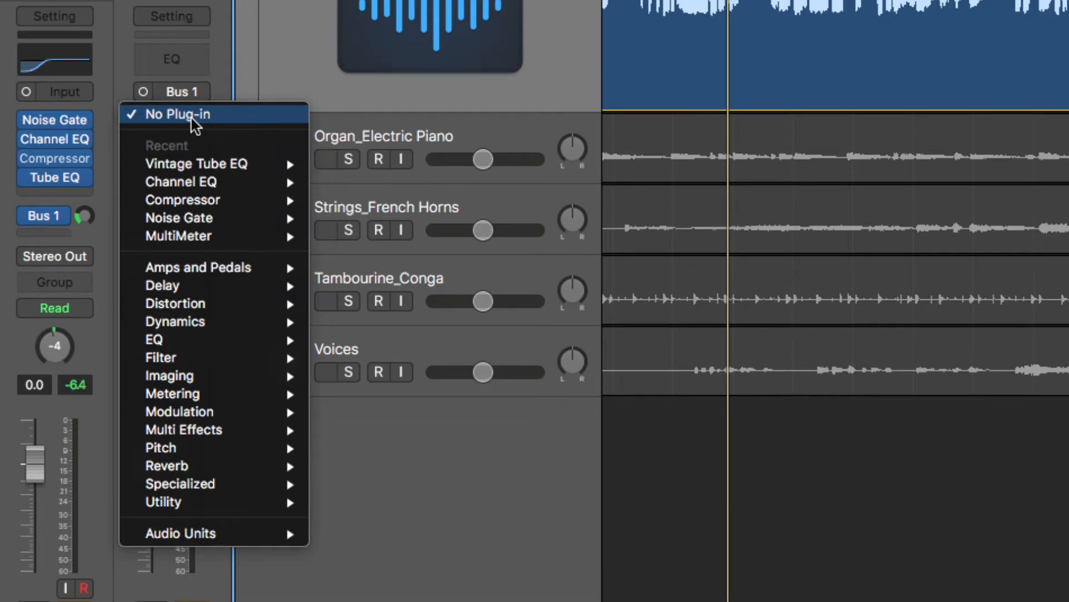
click(216, 79)
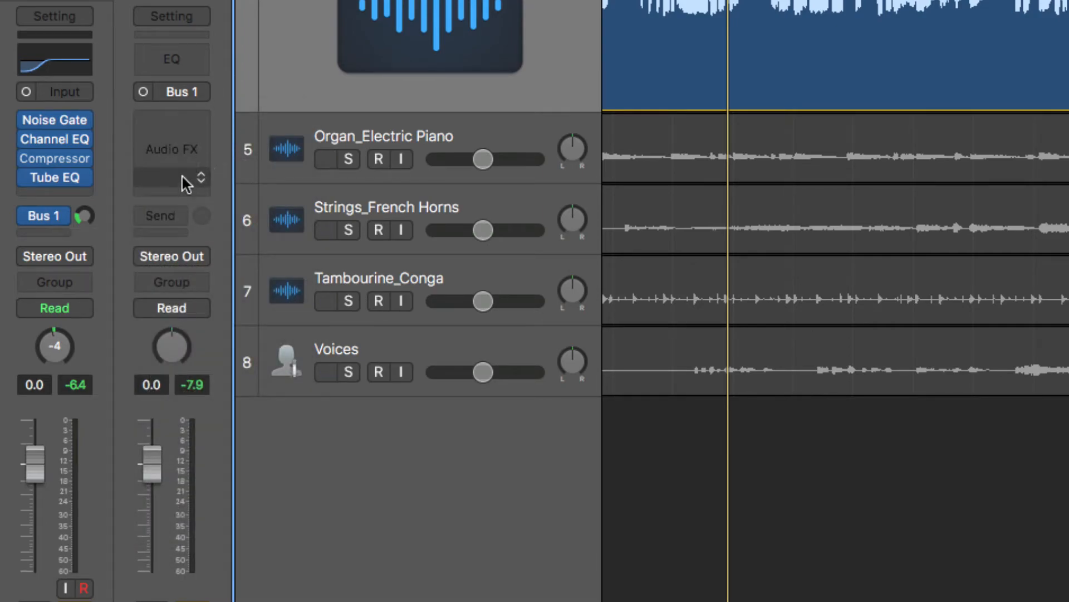
click(175, 120)
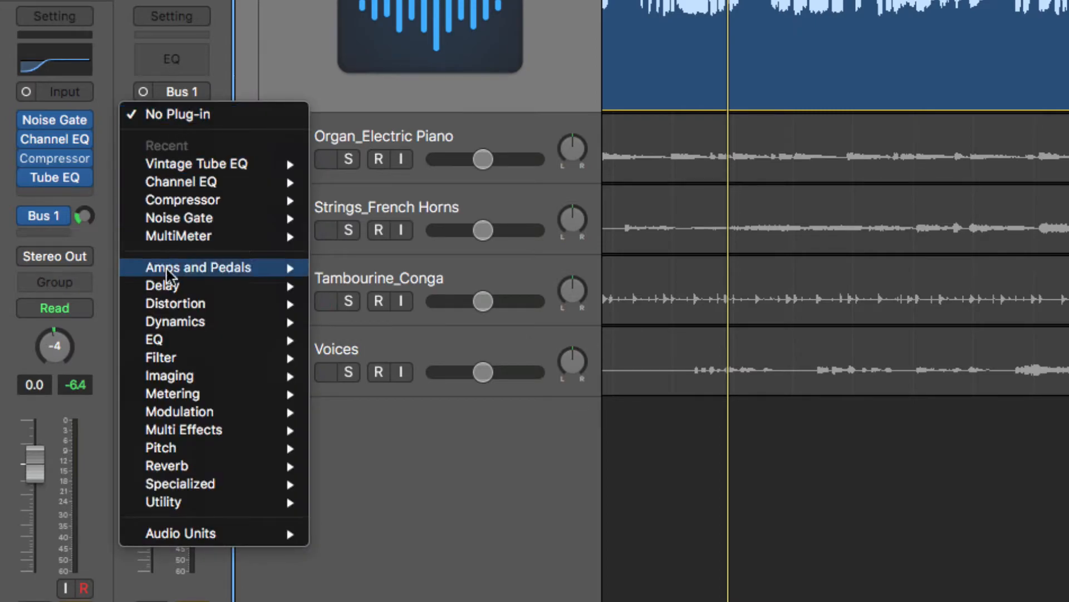
mouse_move(182, 470)
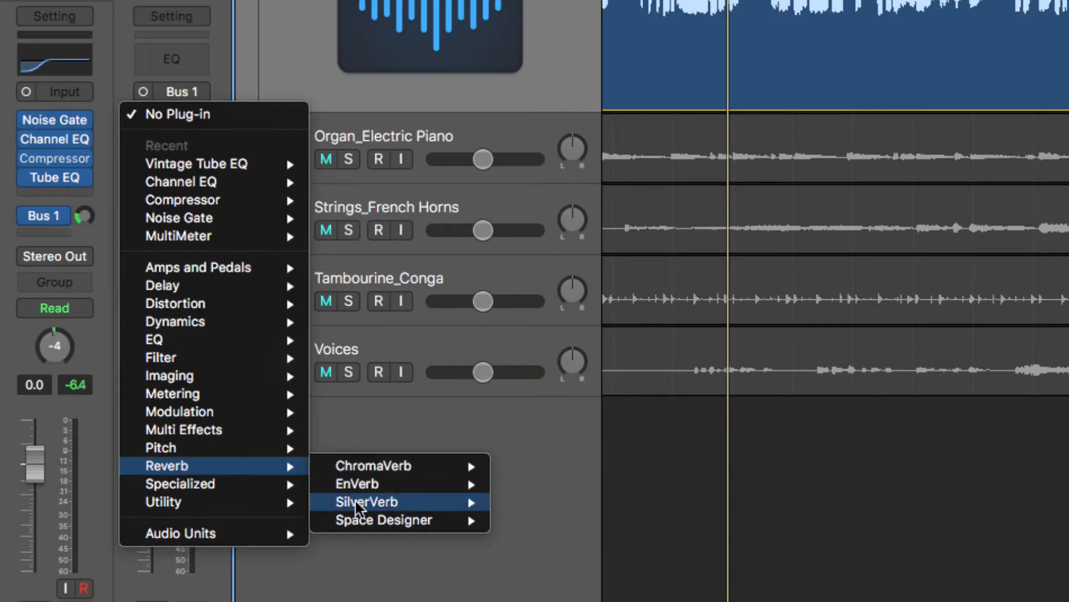
mouse_move(374, 525)
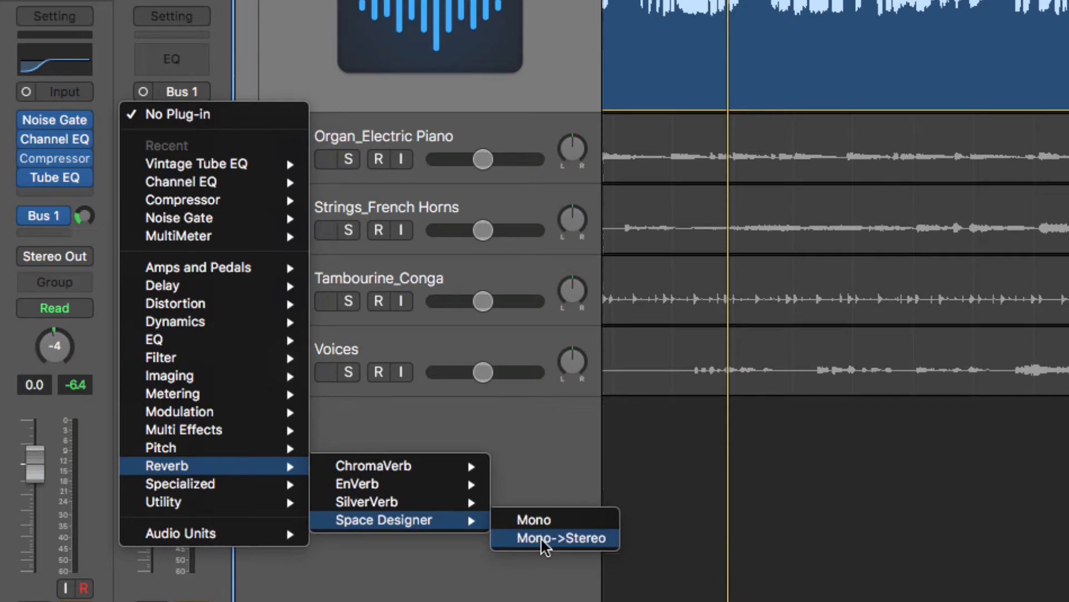
click(543, 538)
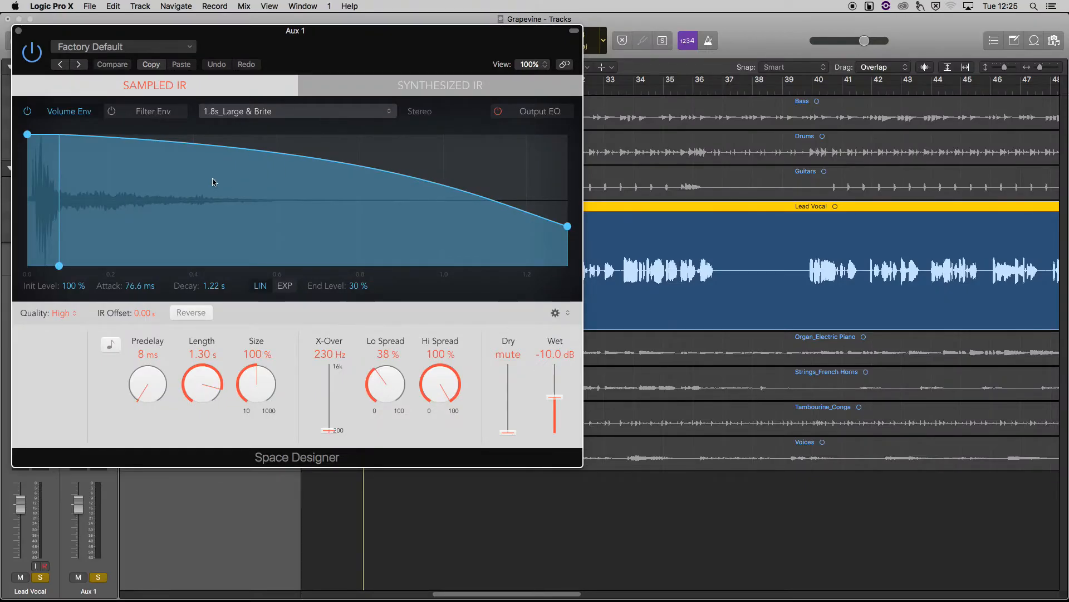
Load the 1.3s Soft Plate preset from the Medium Spaces plate reverbs into Space Designer
click(255, 110)
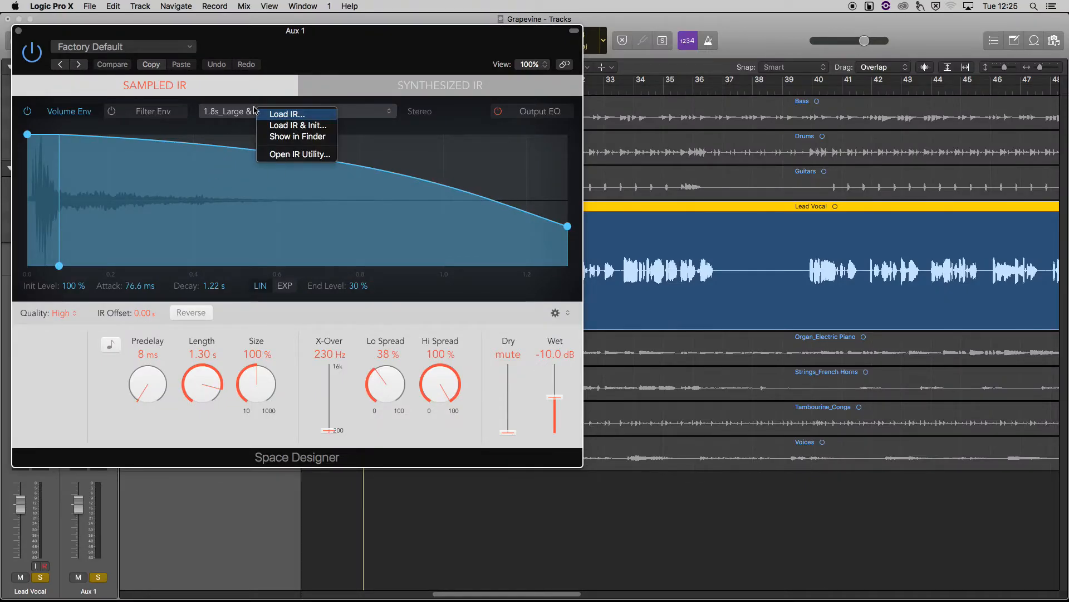
click(189, 100)
click(104, 47)
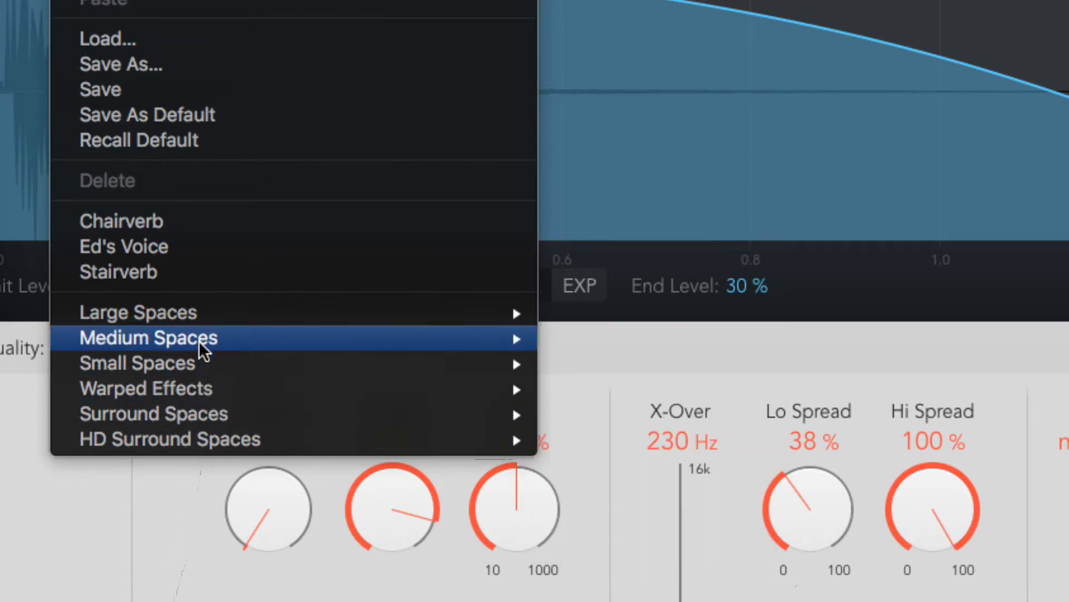
mouse_move(196, 322)
mouse_move(208, 341)
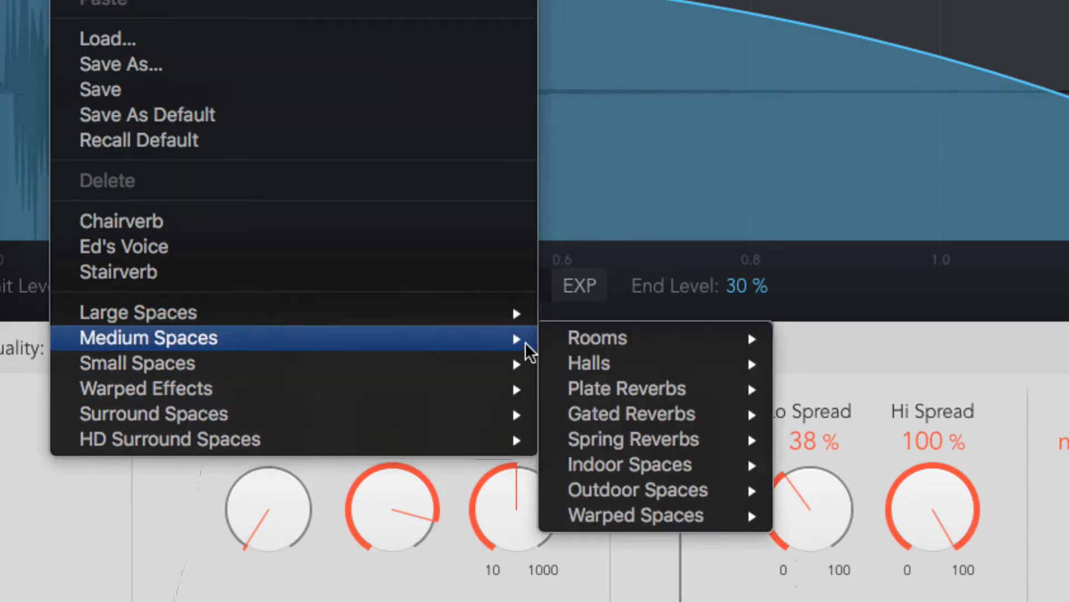
mouse_move(675, 392)
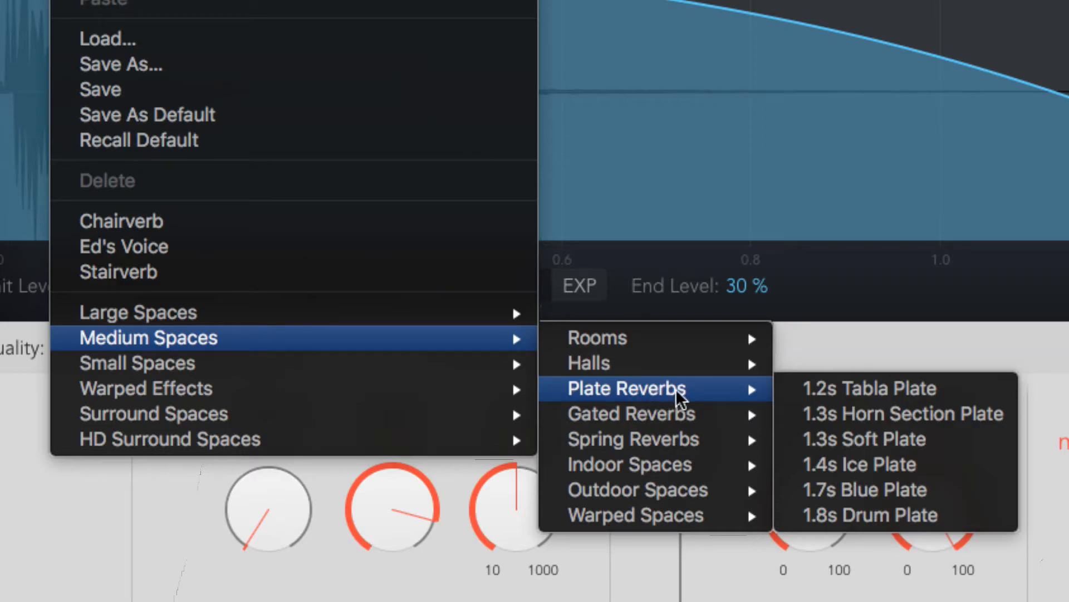
click(861, 438)
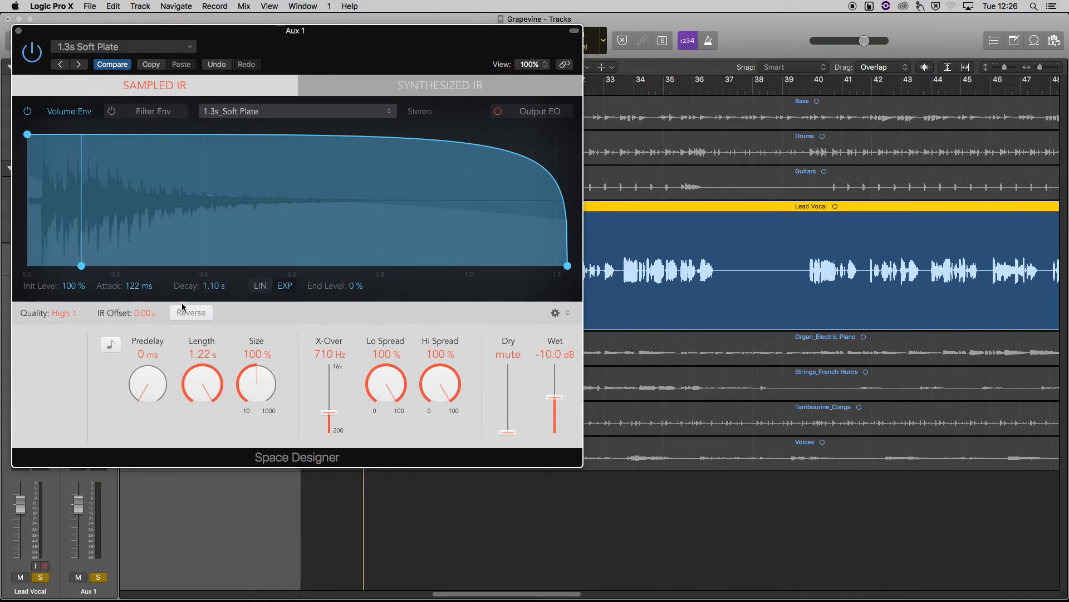
Move the Space Designer window off the tracks and audition the reverb during playback while adjusting the Lead Vocal's Bus 1 send level
drag(255, 36, 906, 123)
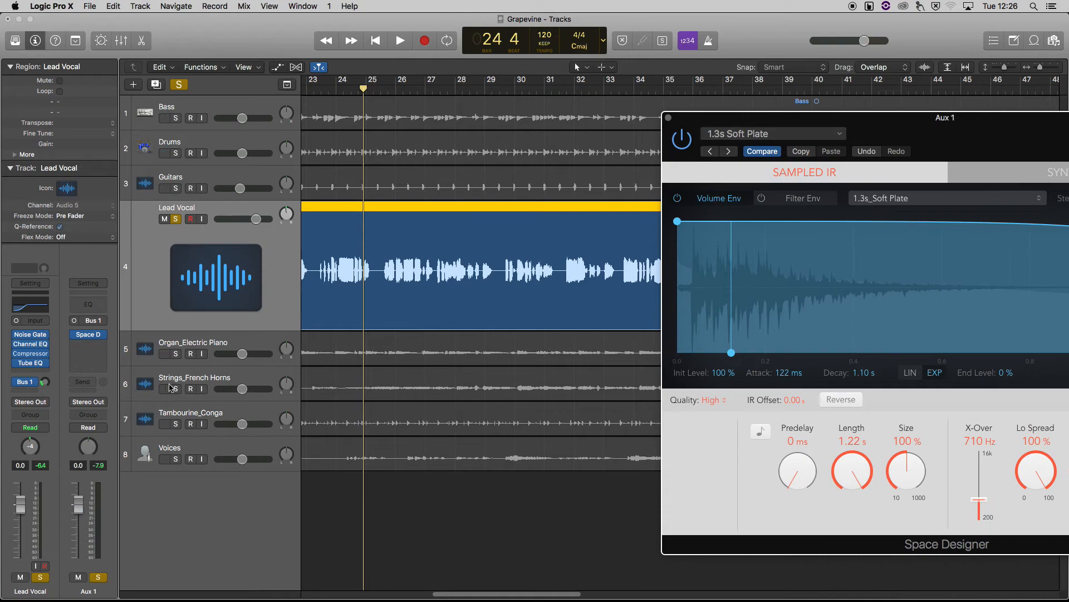
drag(45, 382, 61, 285)
key(space)
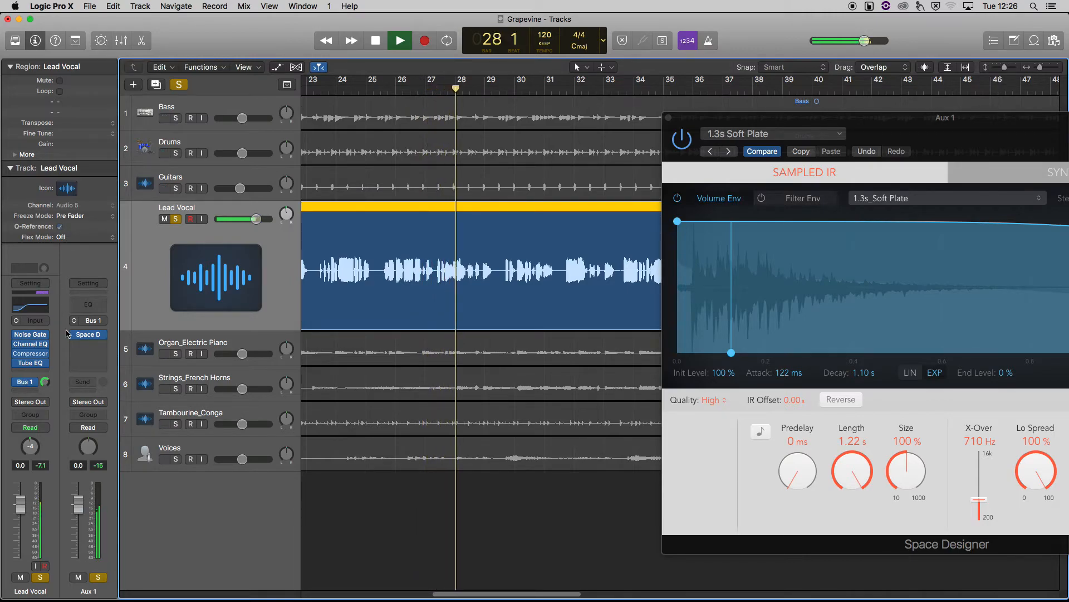
drag(45, 383, 57, 403)
key(space)
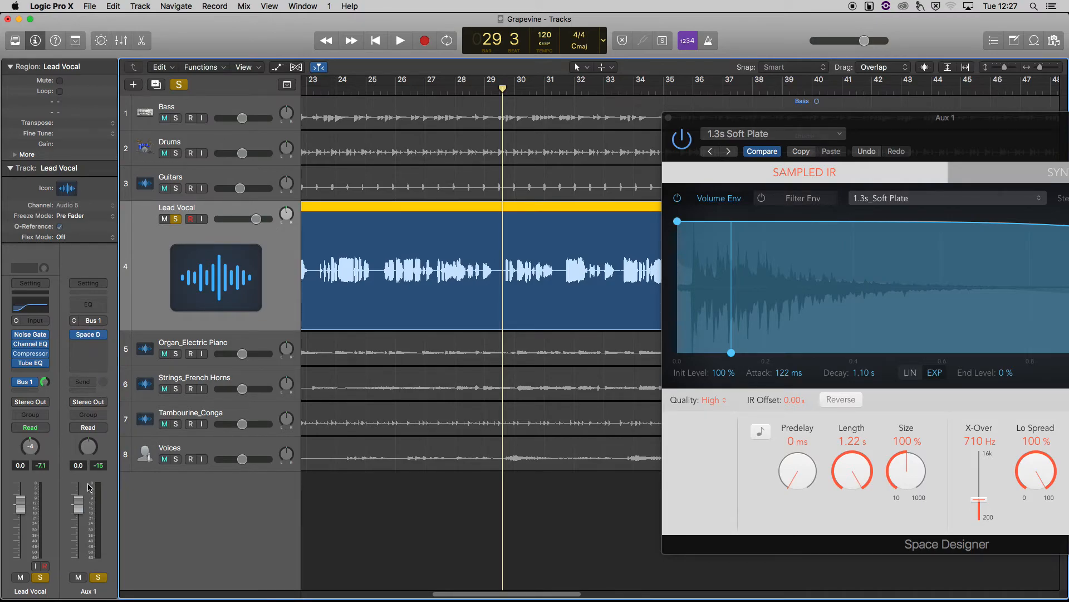
Rename the Aux 1 channel as Verb
double_click(95, 593)
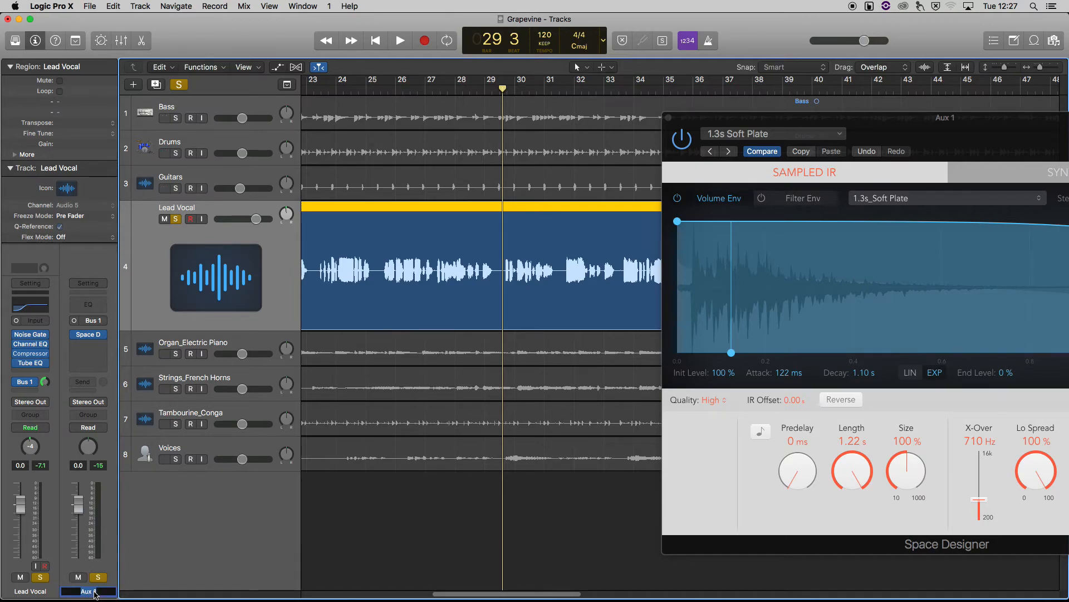
text(Verb)
key(Return)
Check how Bus 1 is labelled in the Lead Vocal's send destinations, keeping Bus 1 → Verb selected
mouse_move(46, 348)
mouse_move(34, 385)
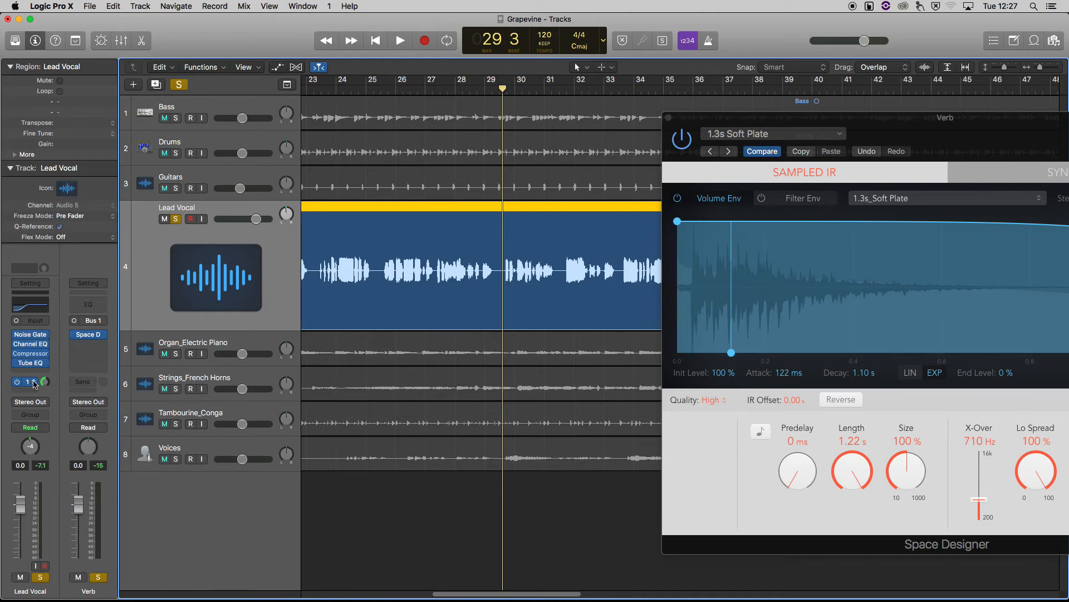
click(33, 385)
click(34, 385)
click(35, 385)
mouse_move(42, 446)
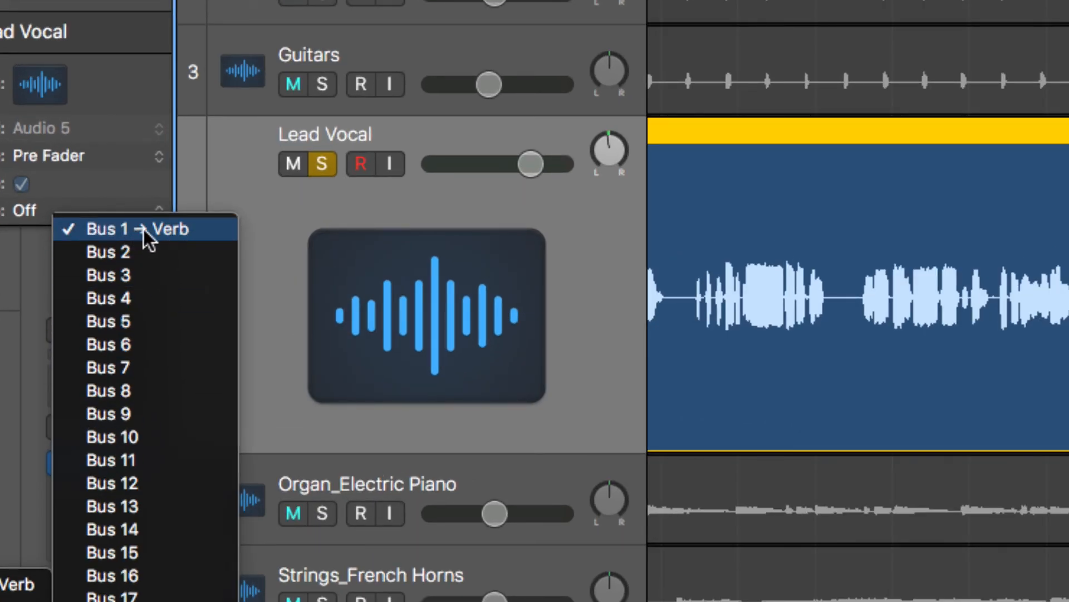
click(191, 236)
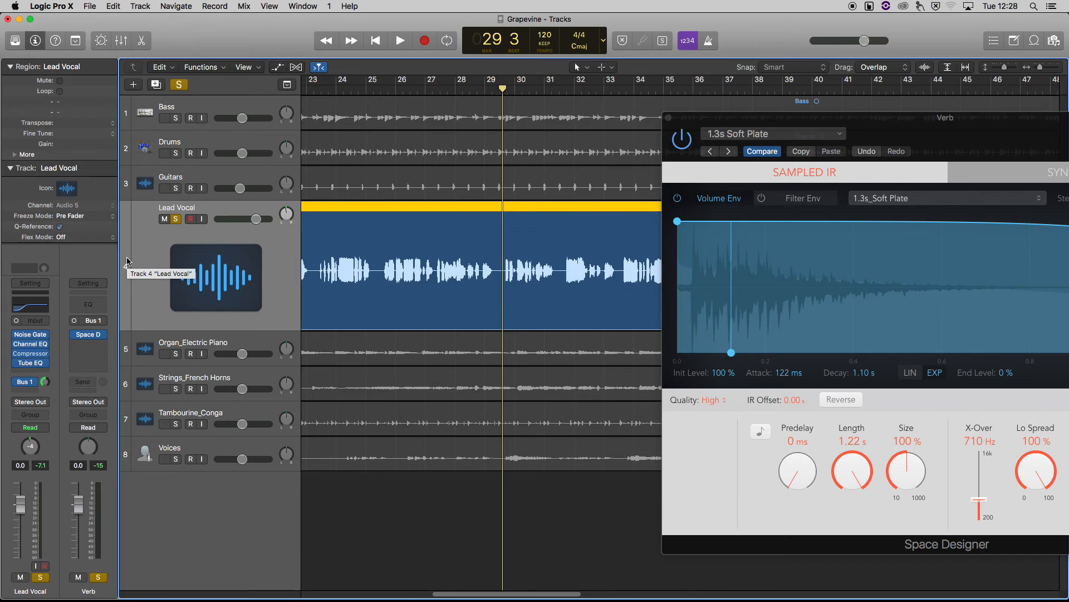
Close the Space Designer window and open the Mixer to inspect the Verb channel strip
click(92, 338)
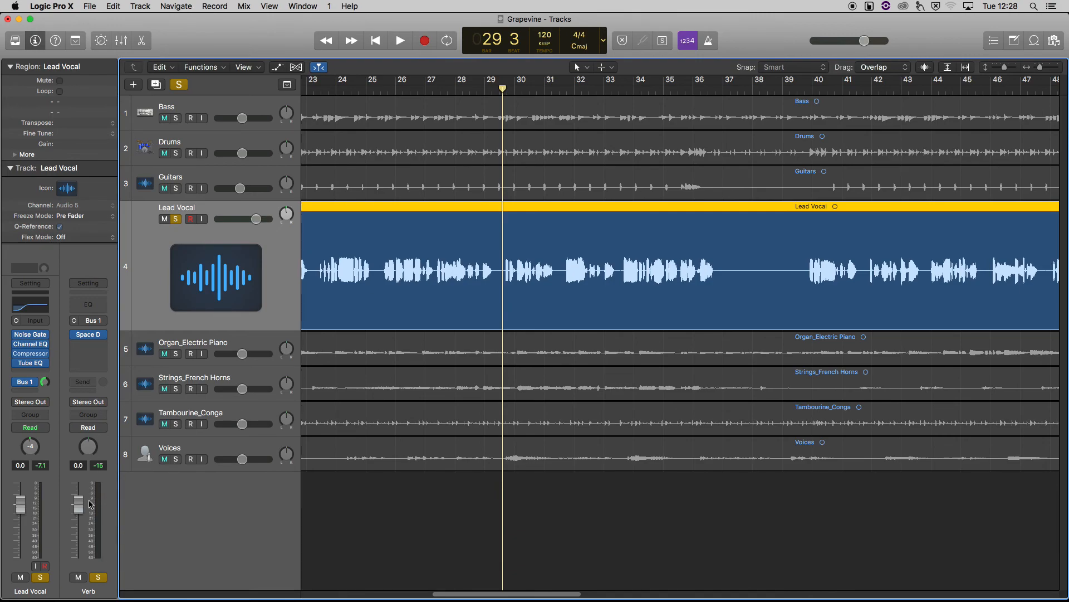
key(x)
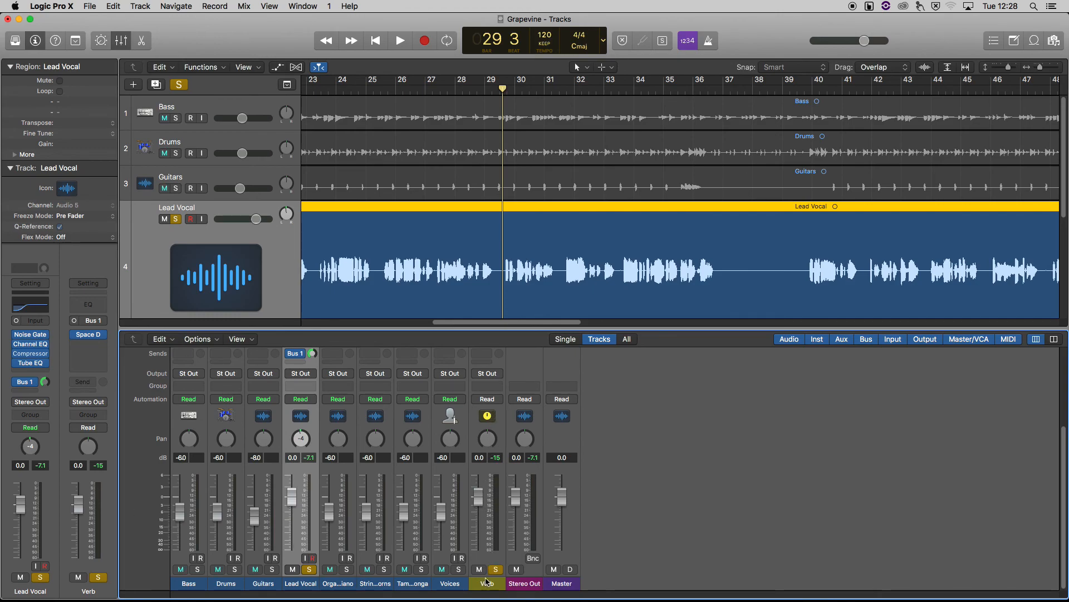
scroll(497, 440, up, 2)
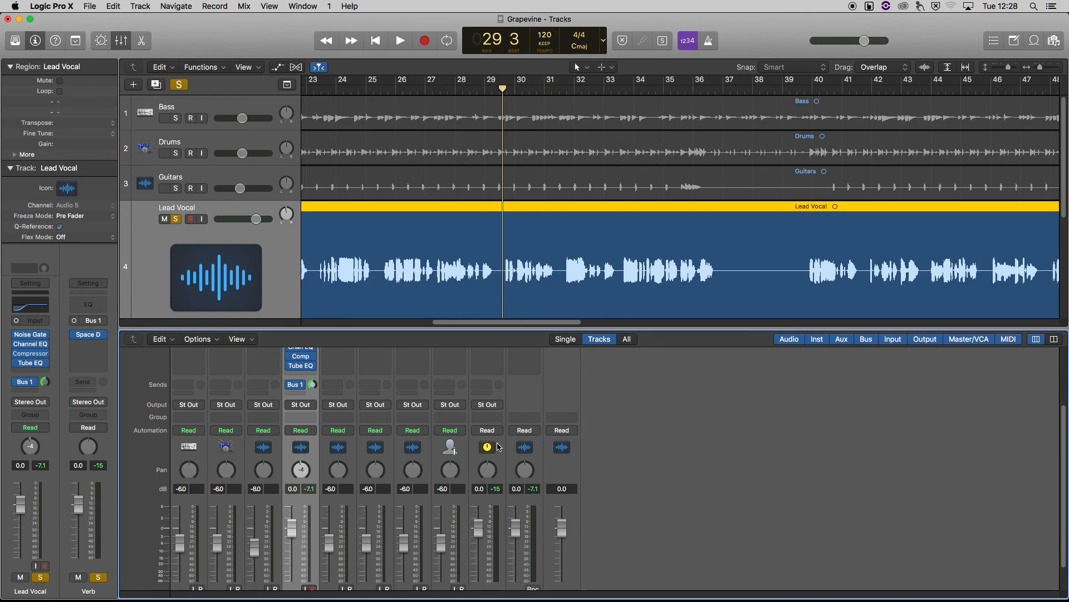
scroll(497, 446, down, 2)
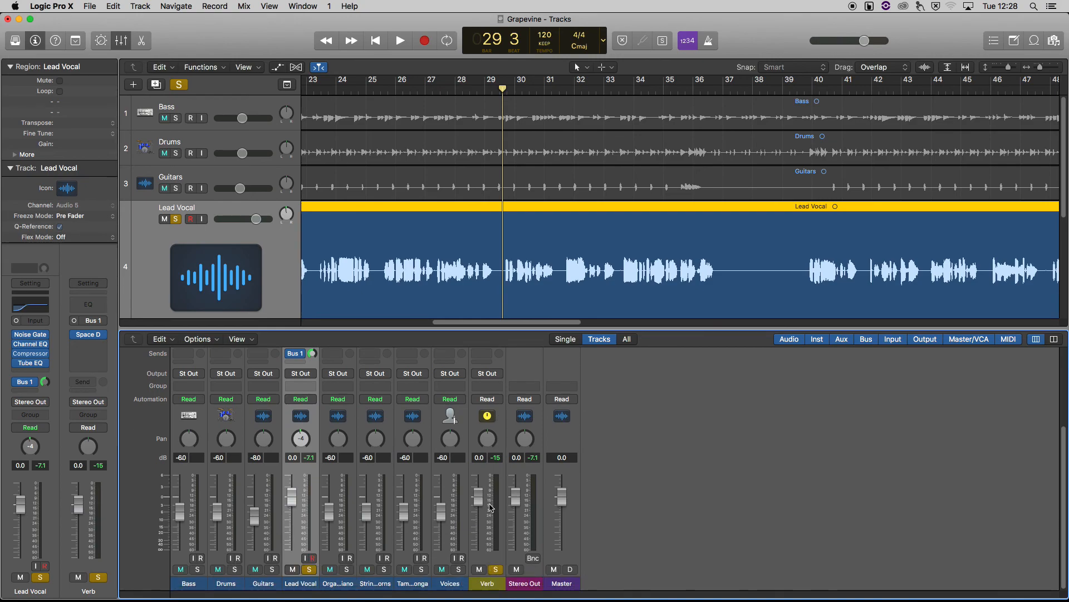